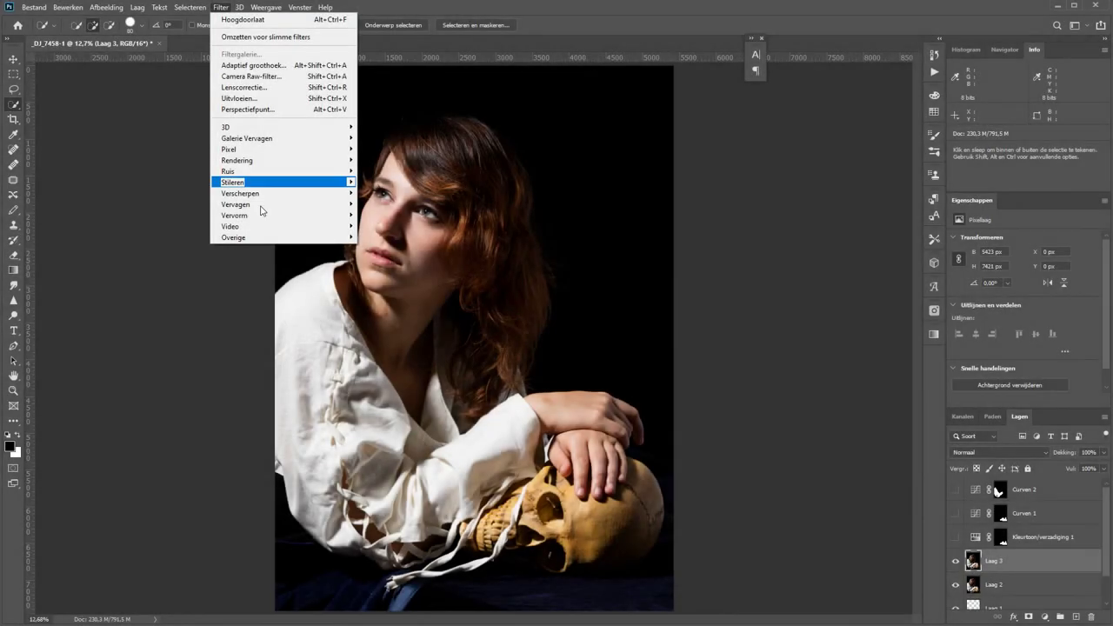
Retry High Pass, dismiss the scratch-disk error, check drive space, and open Werkschijven preferences
mouse_move(233, 238)
left_click(390, 248)
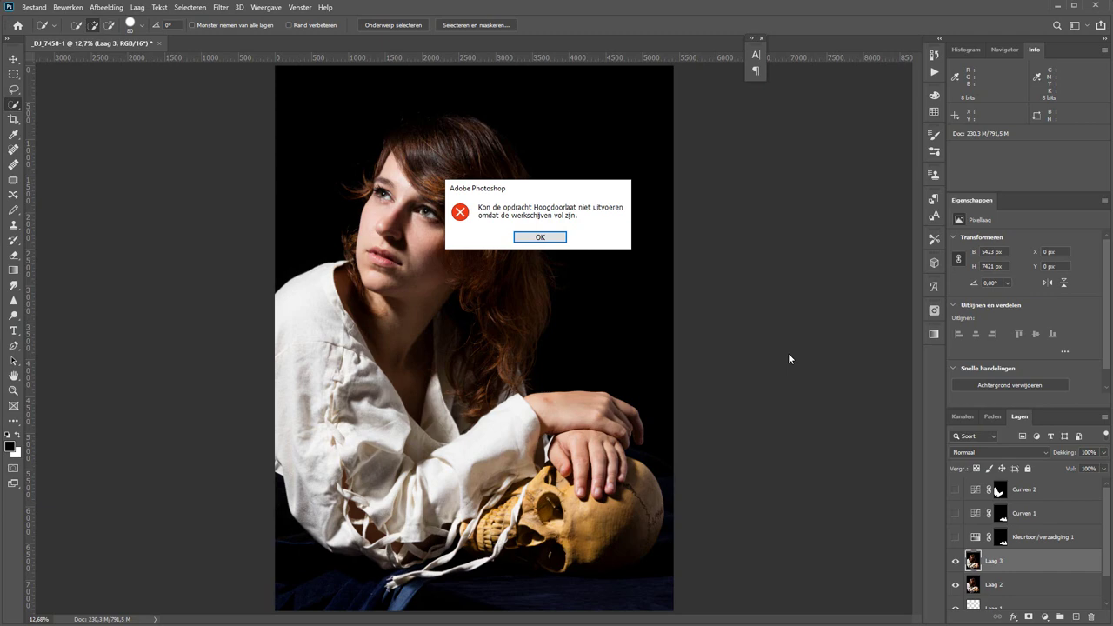
left_click(539, 239)
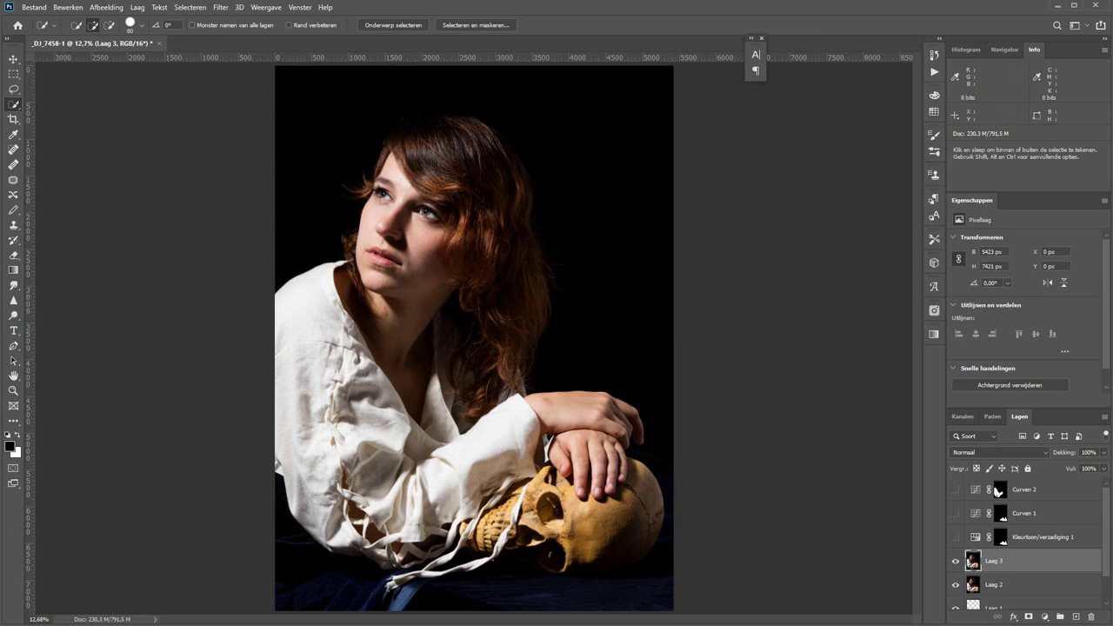
left_click(278, 591)
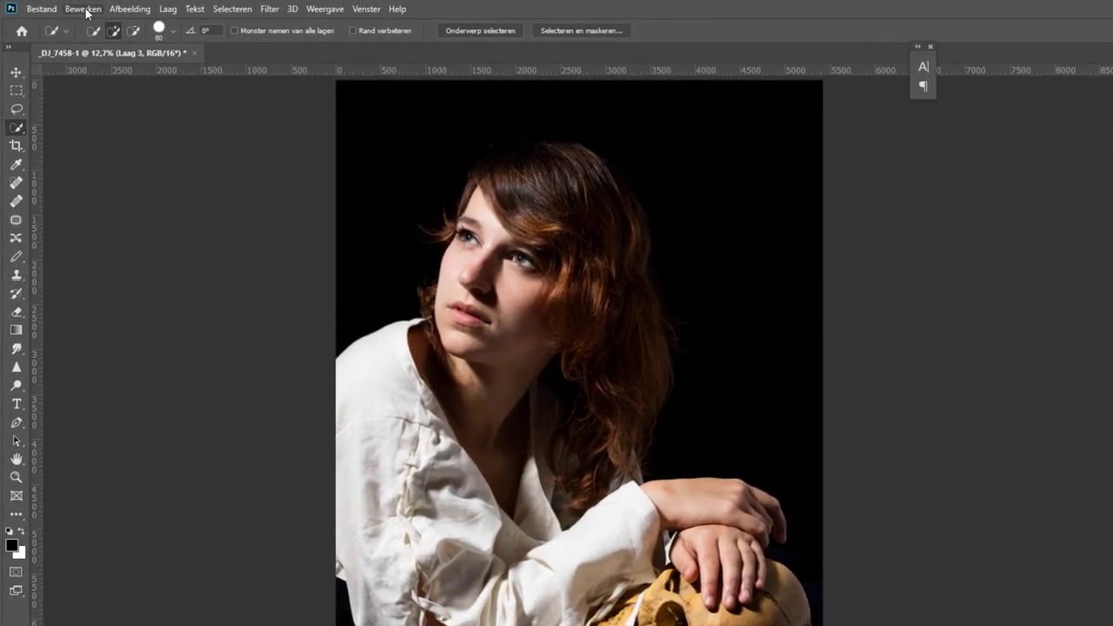
left_click(84, 10)
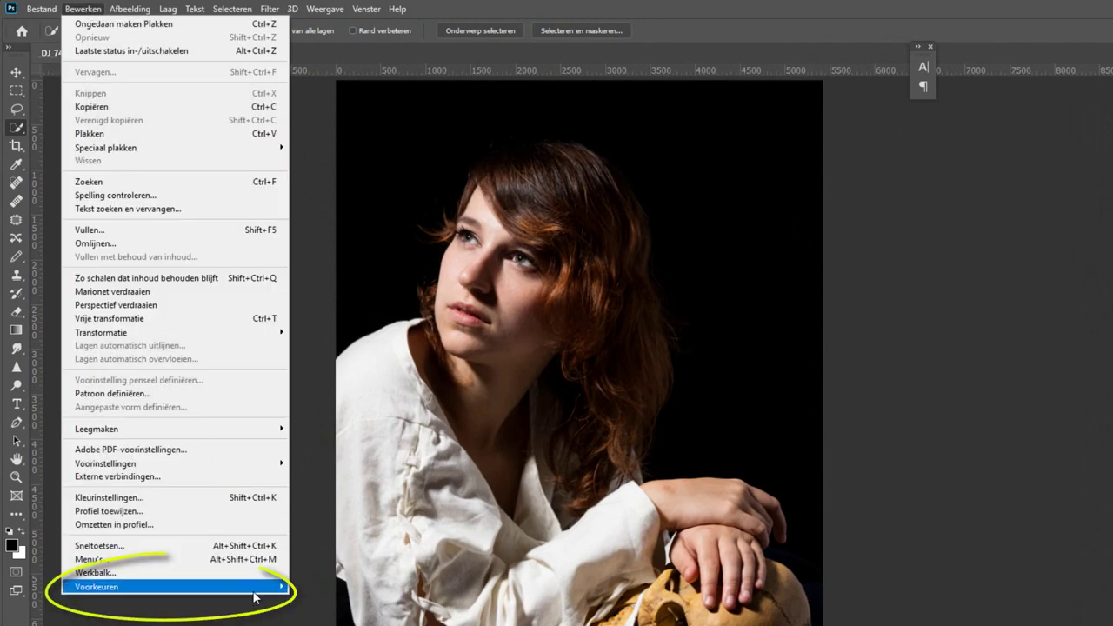
mouse_move(174, 587)
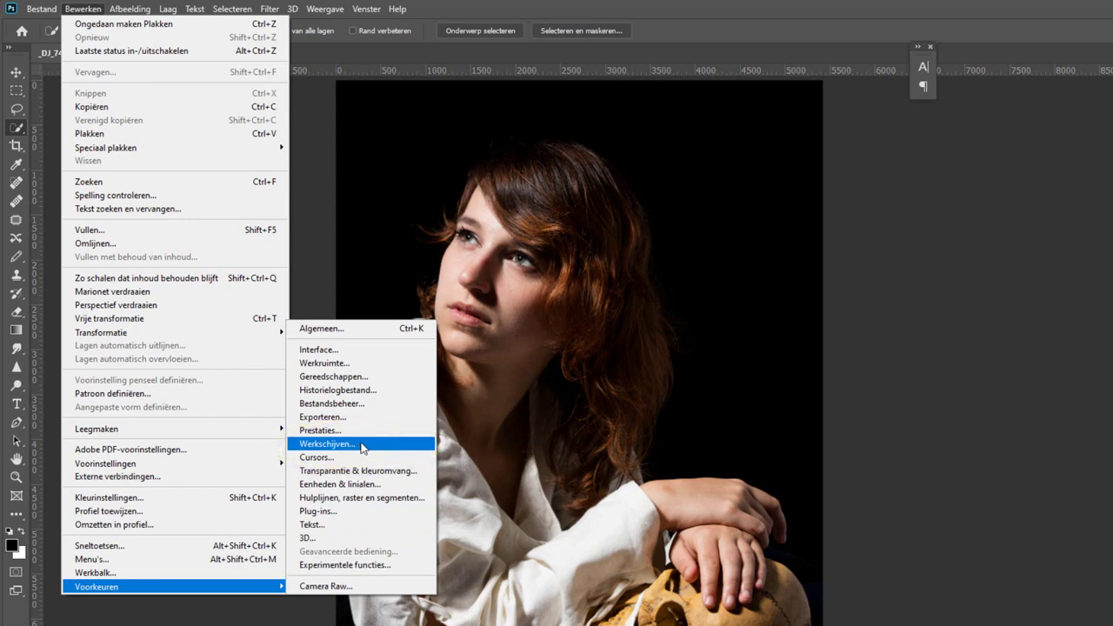
left_click(363, 447)
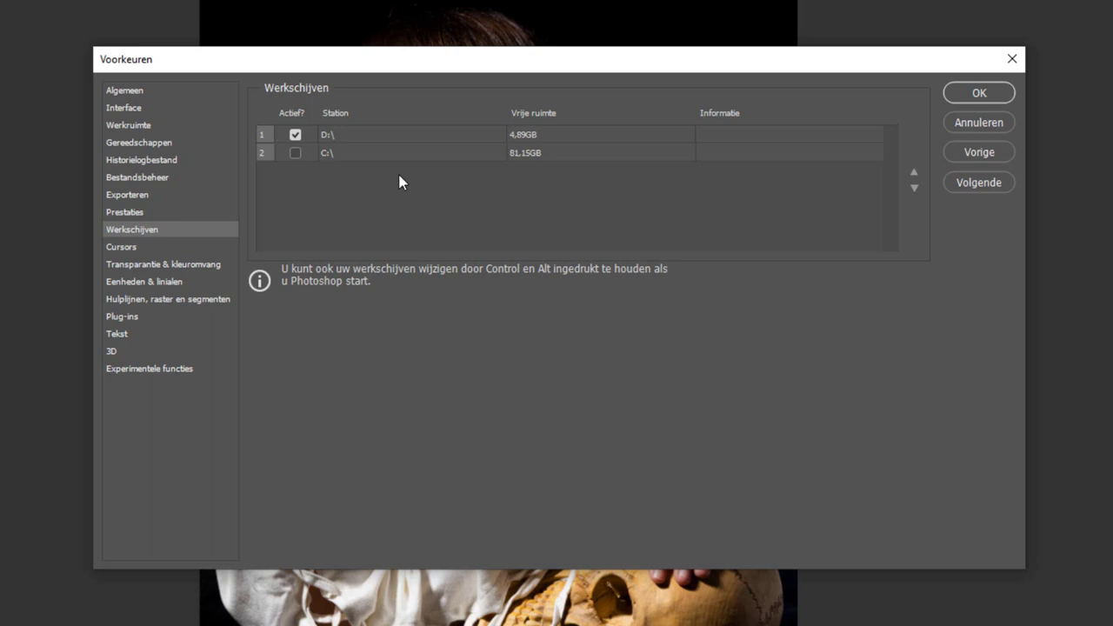
Tick C:\ as a scratch disk, move D:\ down and back, then cancel the changes
left_click(295, 154)
left_click(366, 137)
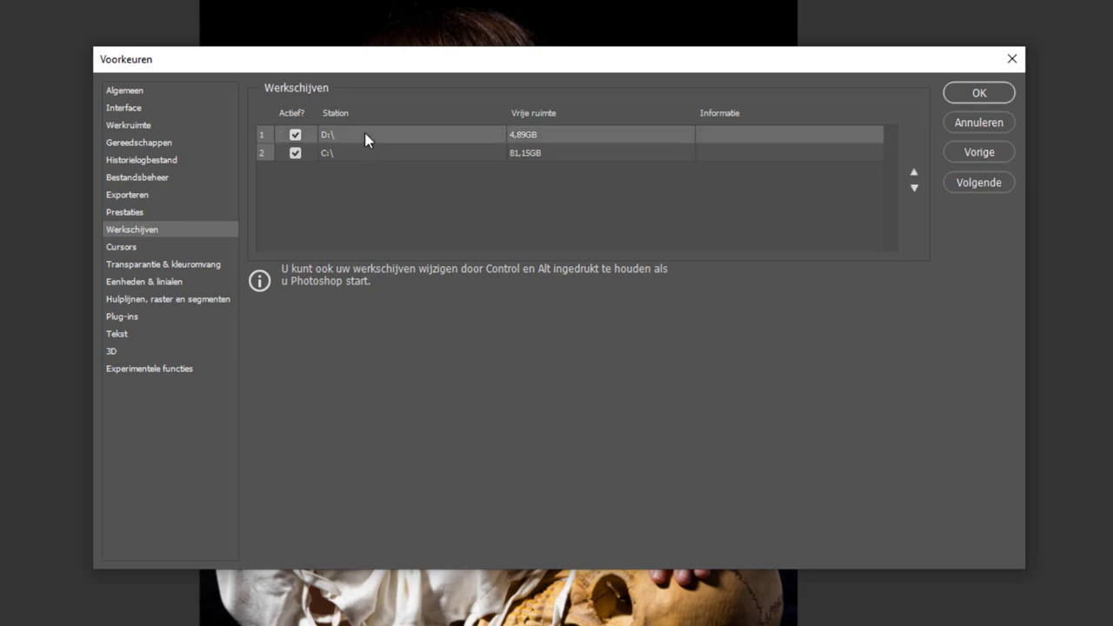
left_click(914, 188)
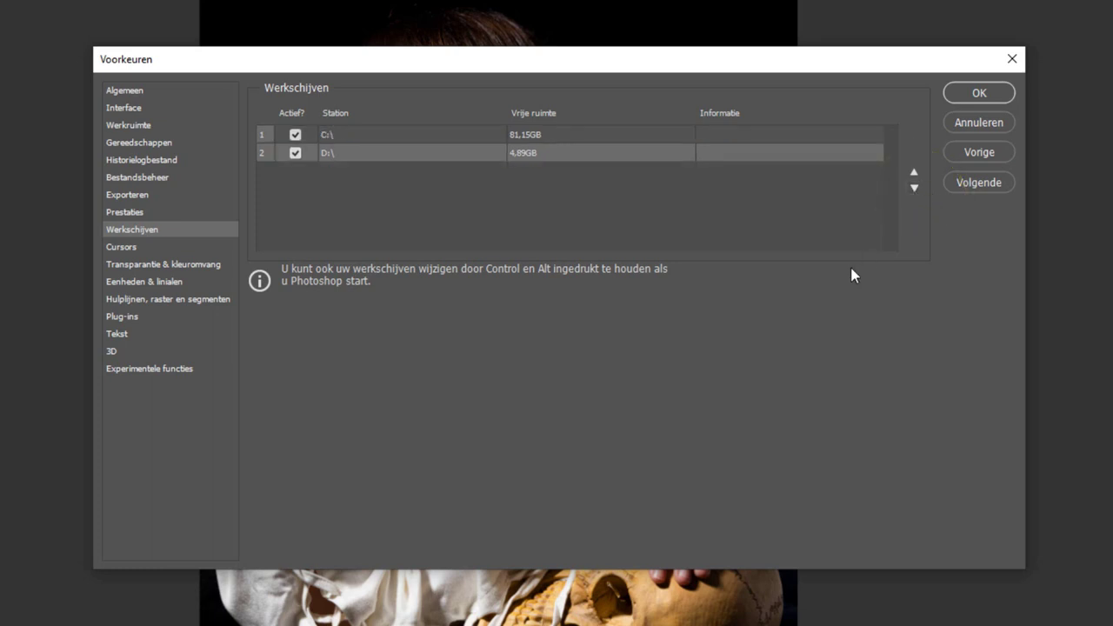
left_click(914, 173)
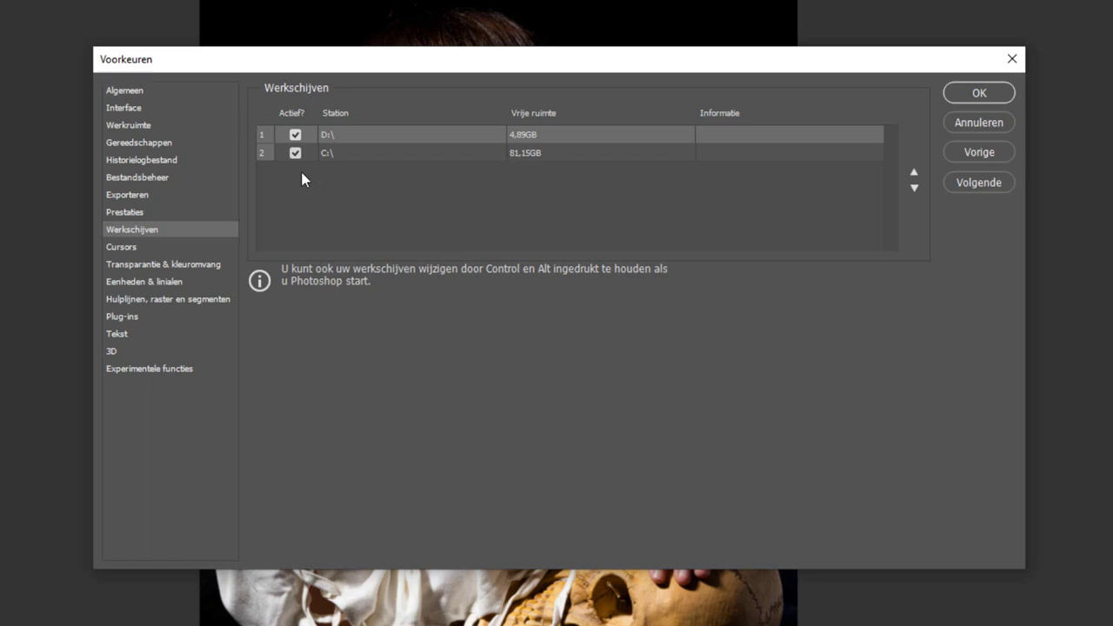
left_click(987, 126)
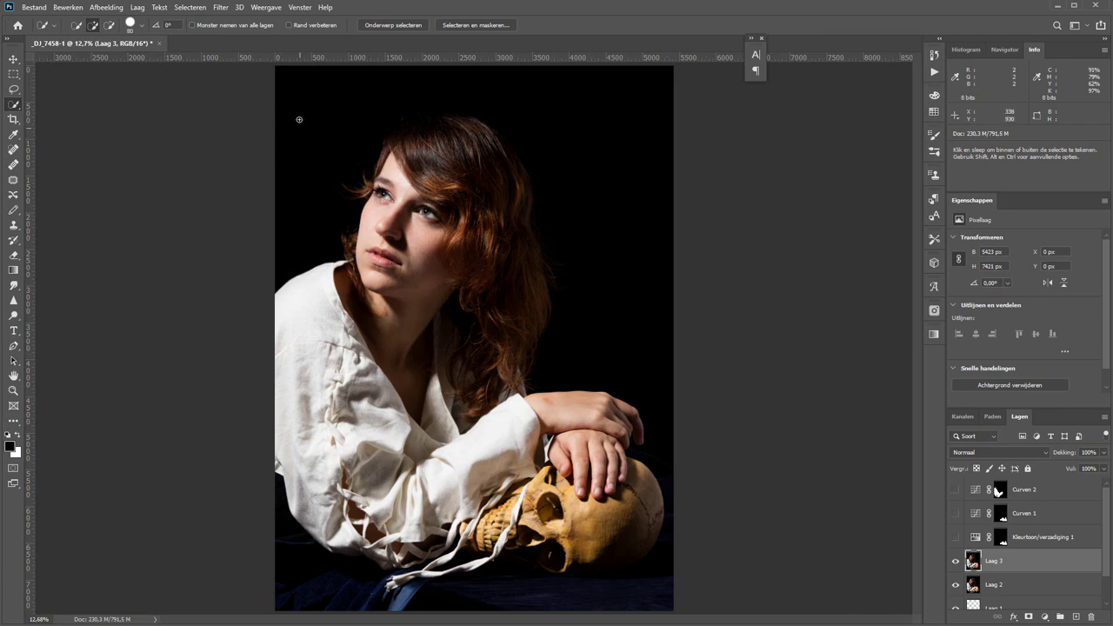
Show the Historie panel and step through earlier states, ending back on Plakken
left_click(300, 7)
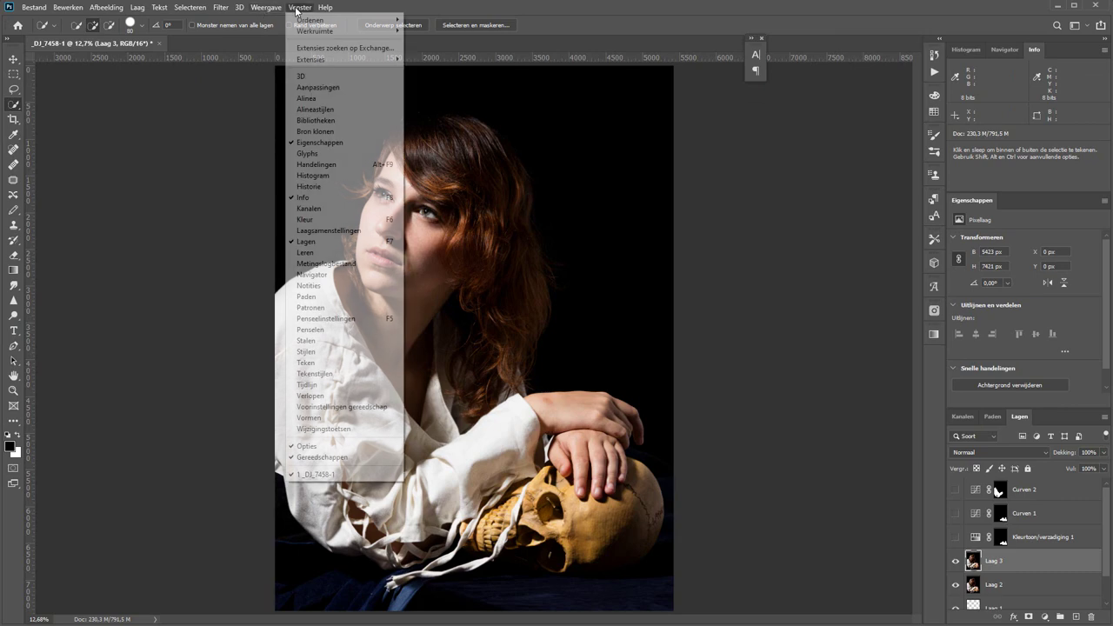
left_click(333, 188)
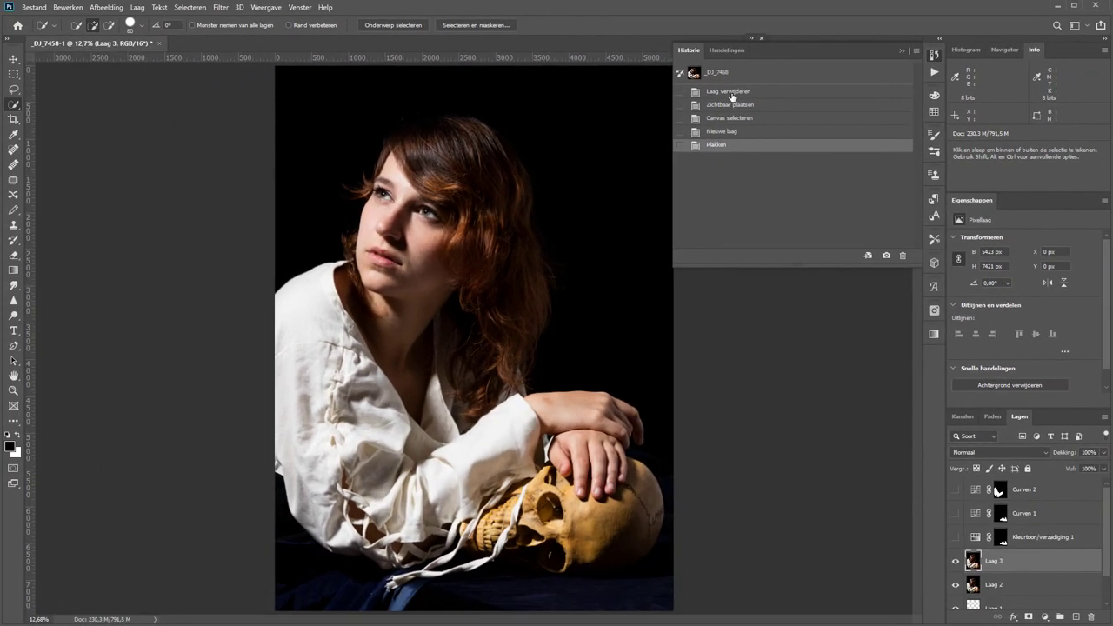
left_click(730, 92)
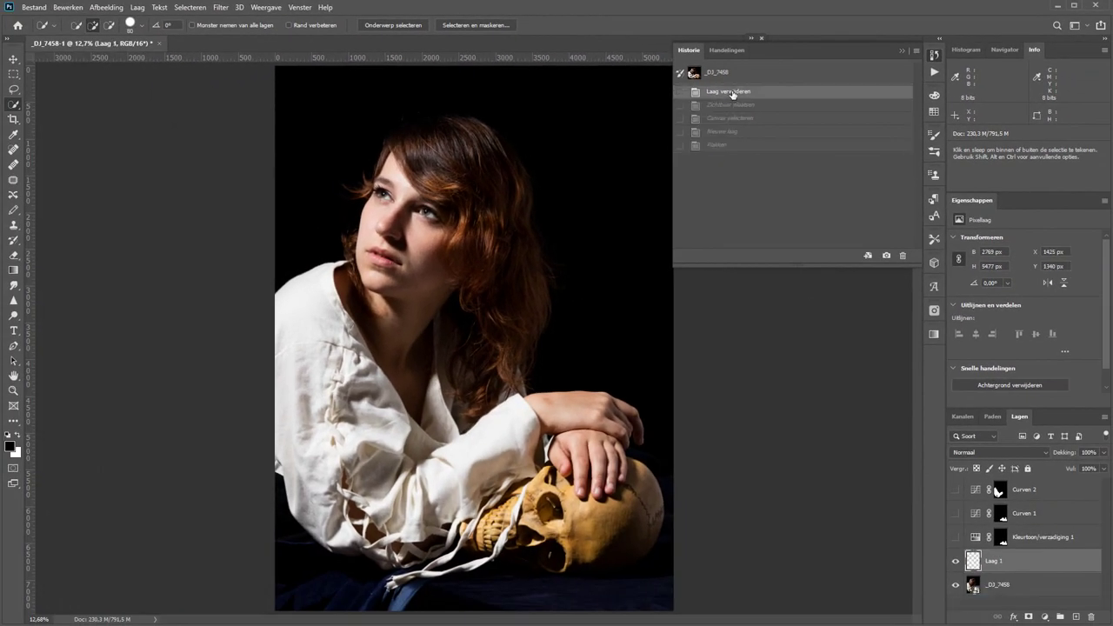
left_click(732, 146)
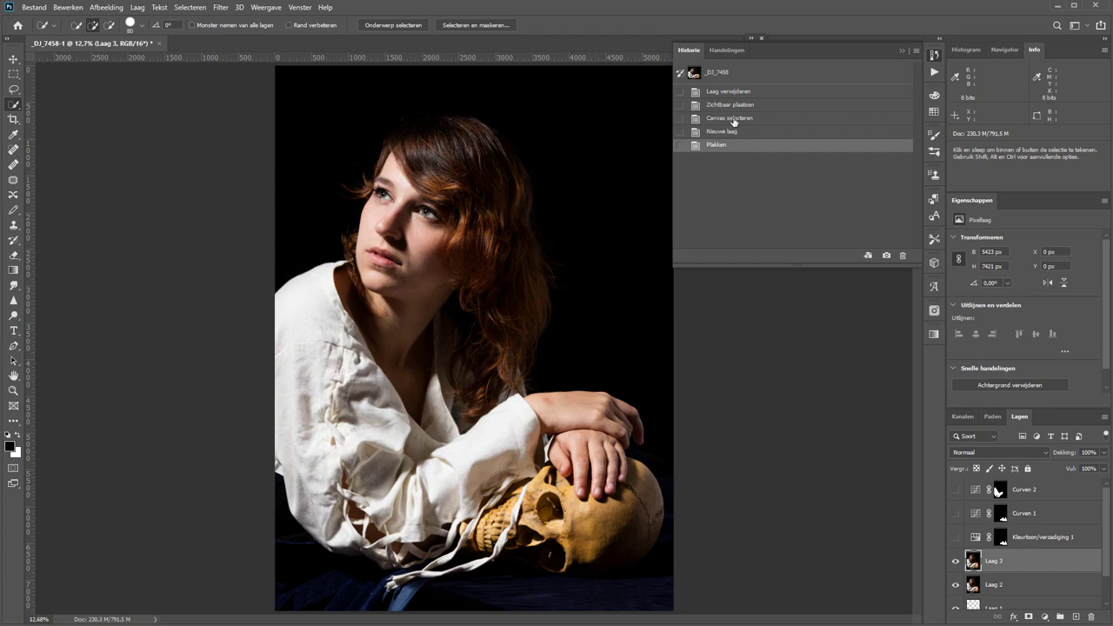
left_click(733, 120)
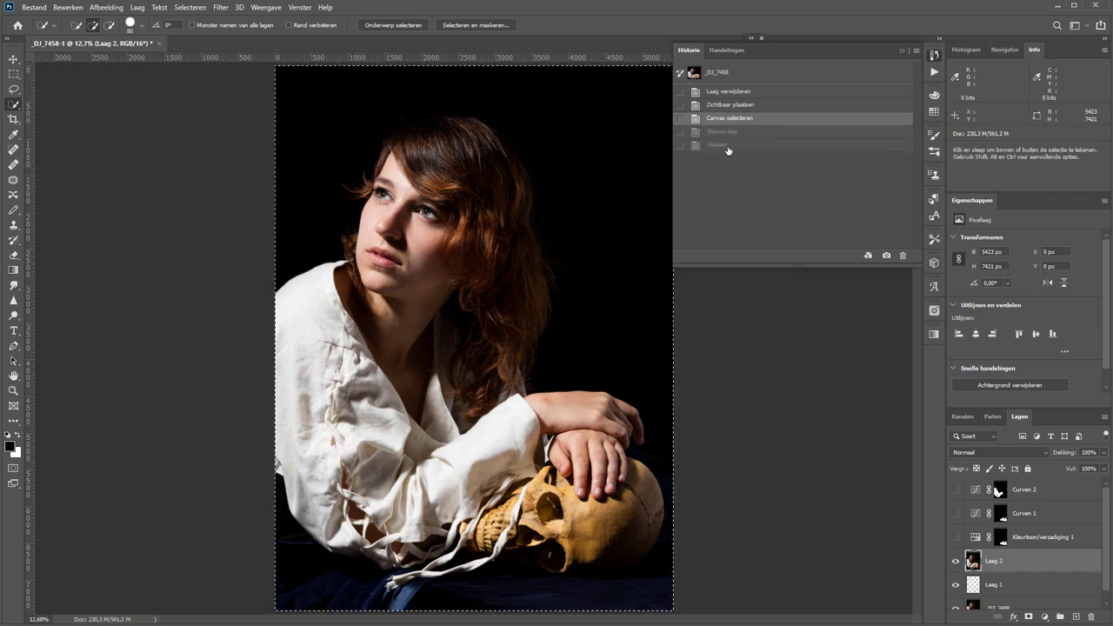
left_click(729, 148)
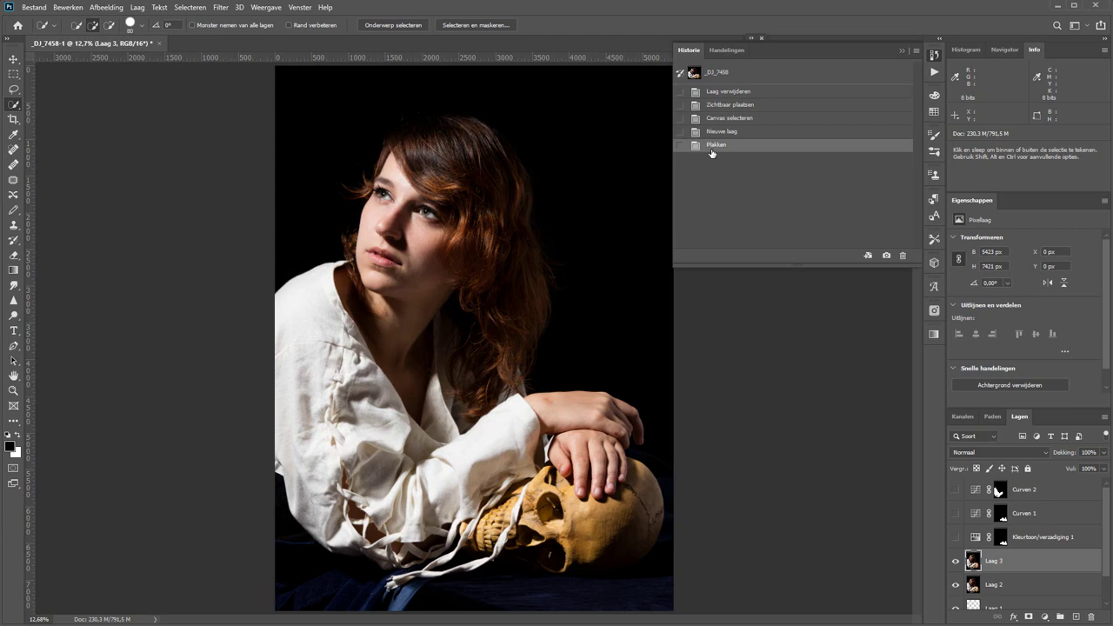
Retry Hoogdoorlaat, dismiss the scratch-space error again, and bring up the Leegmaken purge options
left_click(220, 7)
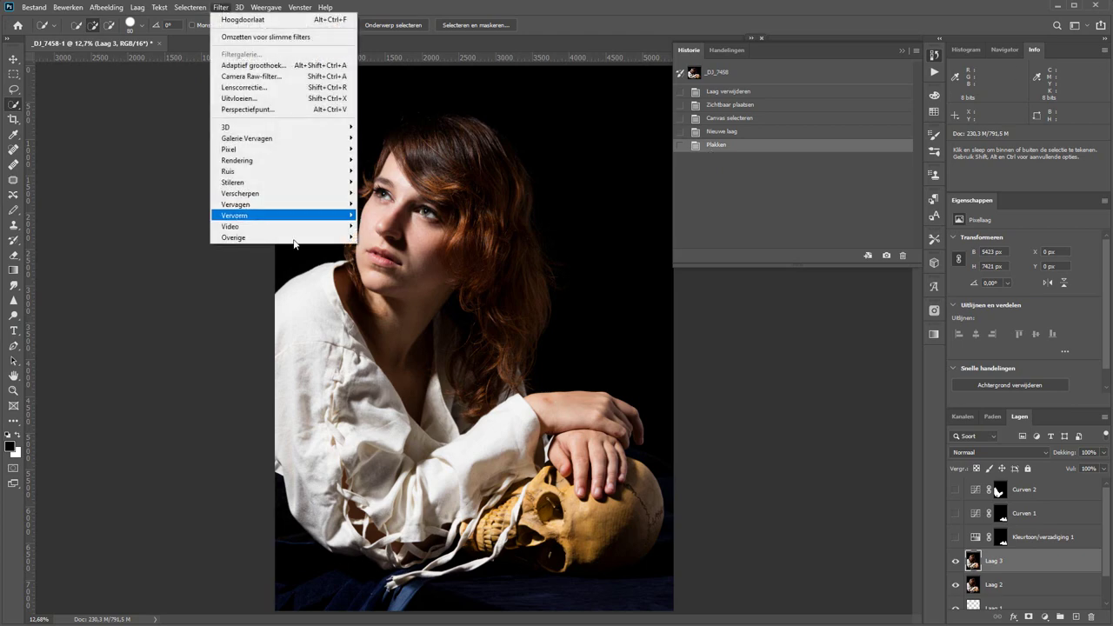
mouse_move(278, 238)
left_click(387, 250)
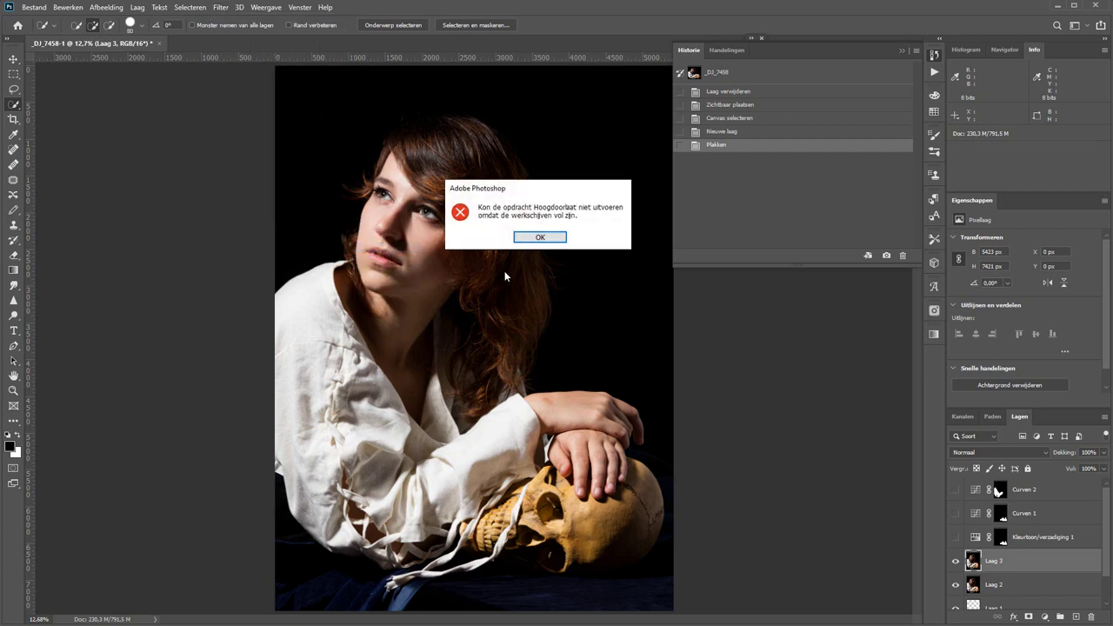
left_click(533, 236)
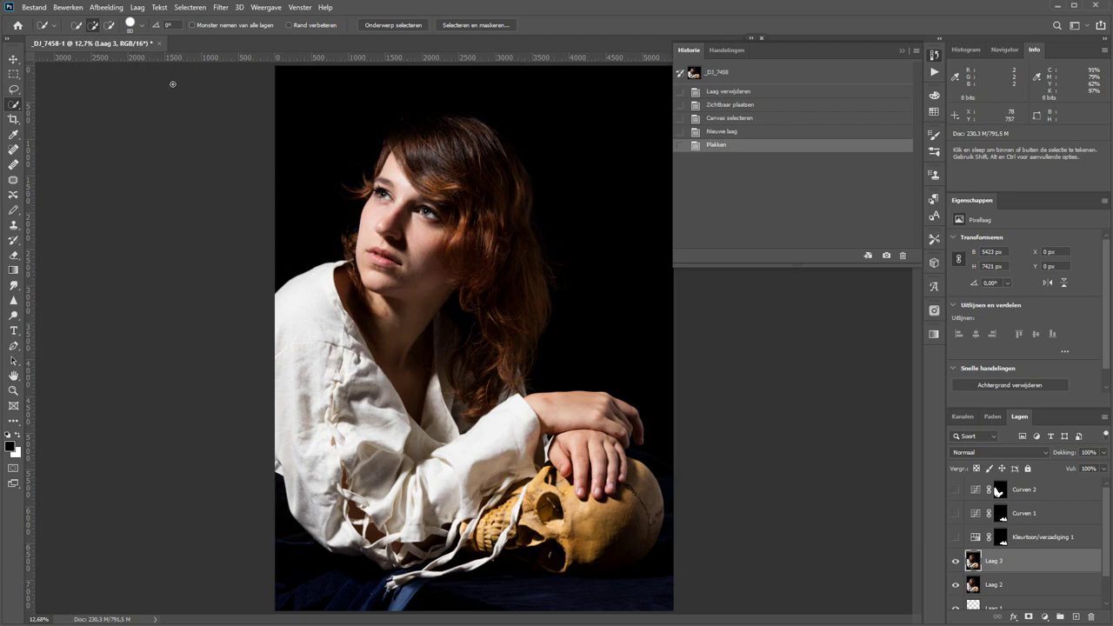
left_click(61, 8)
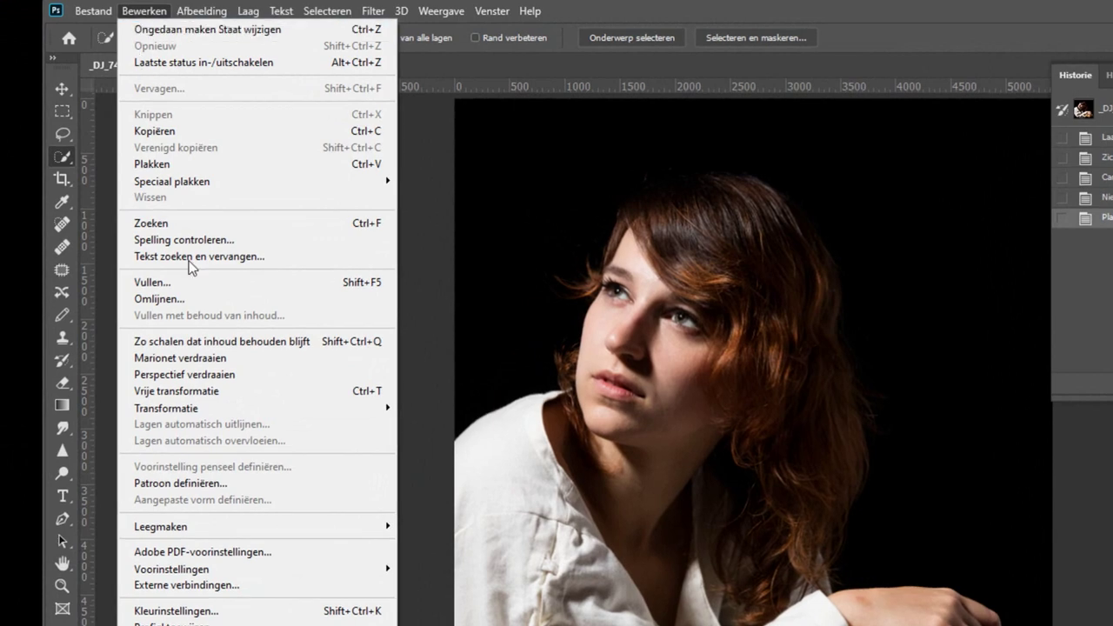
mouse_move(161, 526)
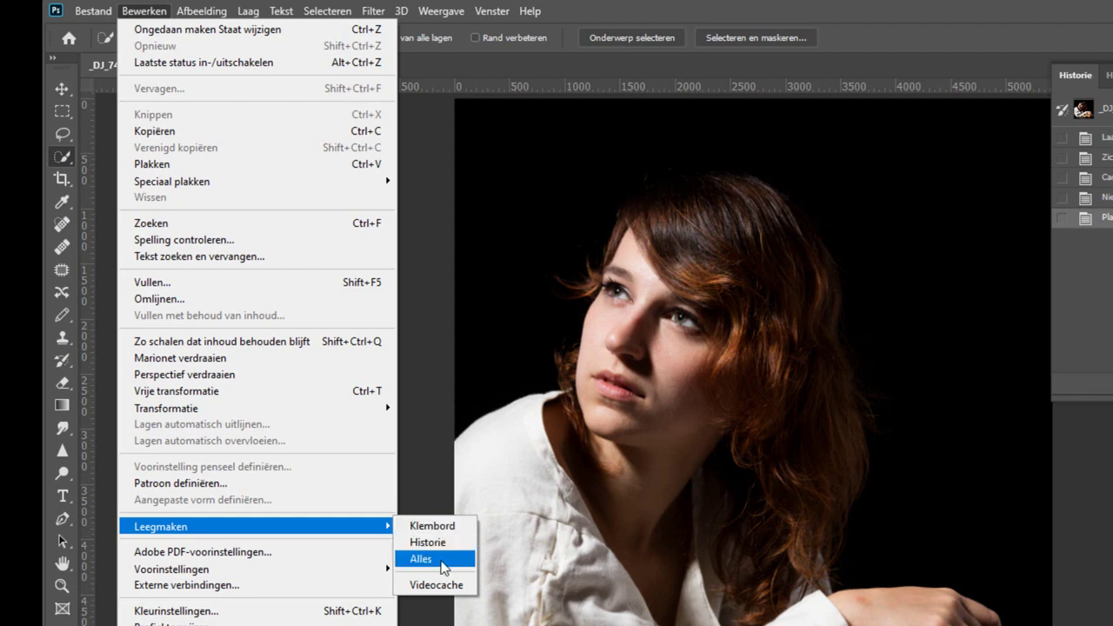
Purge Alles and confirm, leaving only the Plakken history step
left_click(442, 561)
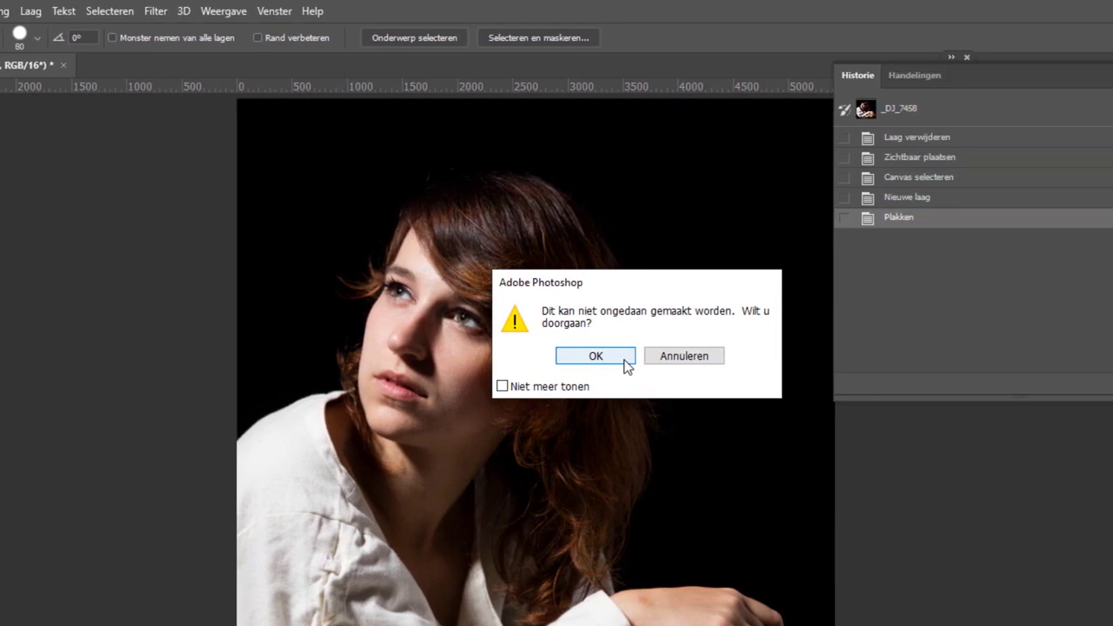
left_click(622, 359)
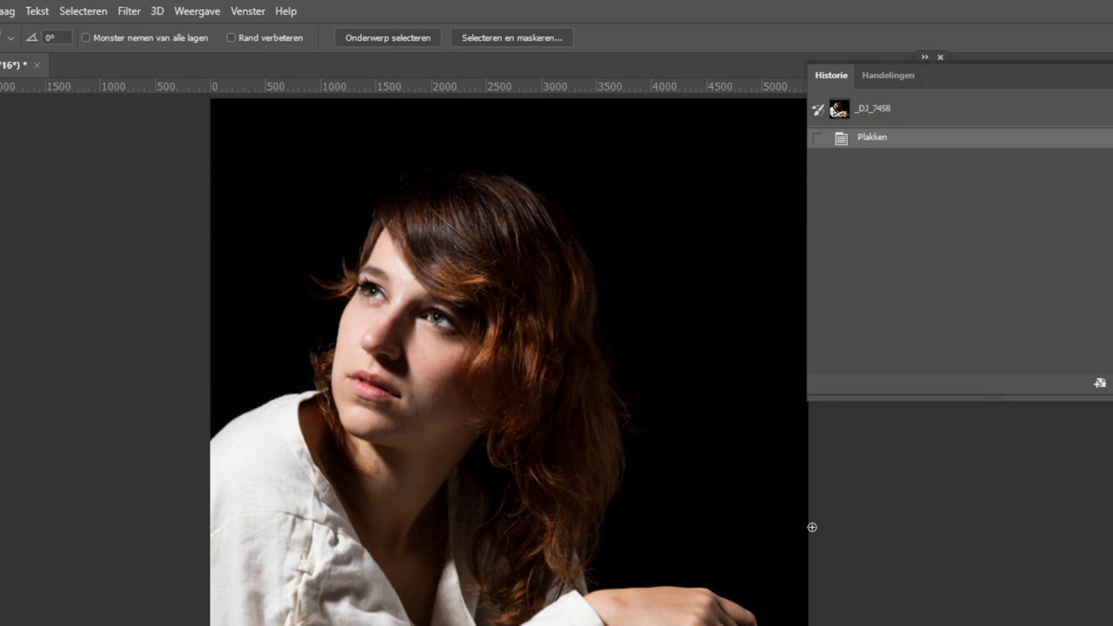
Run Hoogdoorlaat again after purging and dismiss the scratch disks full error
left_click(133, 10)
mouse_move(148, 355)
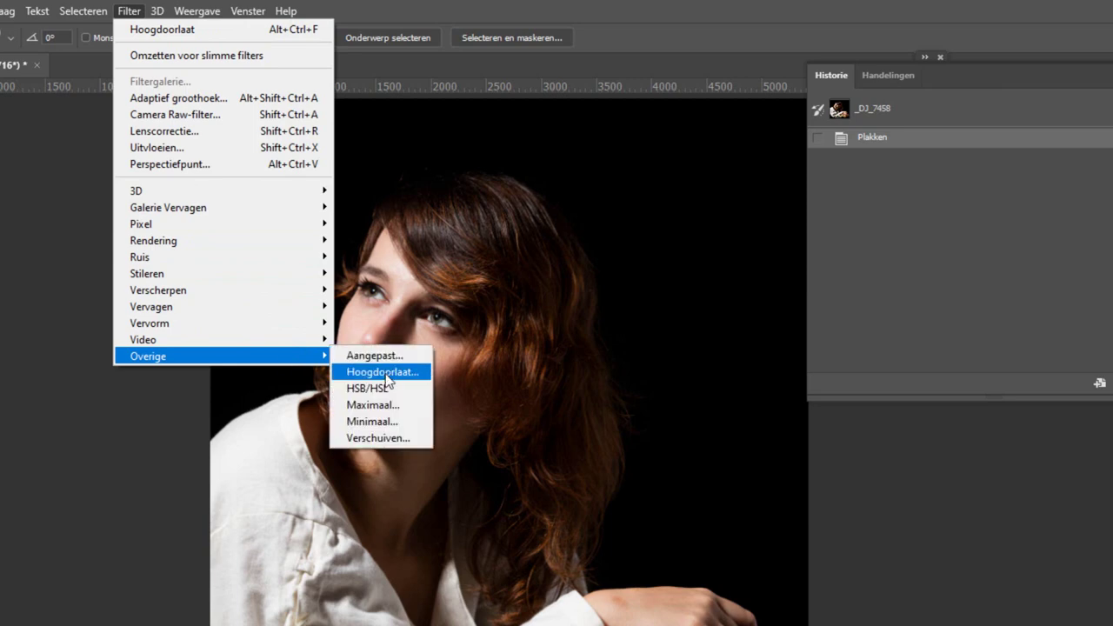
left_click(385, 372)
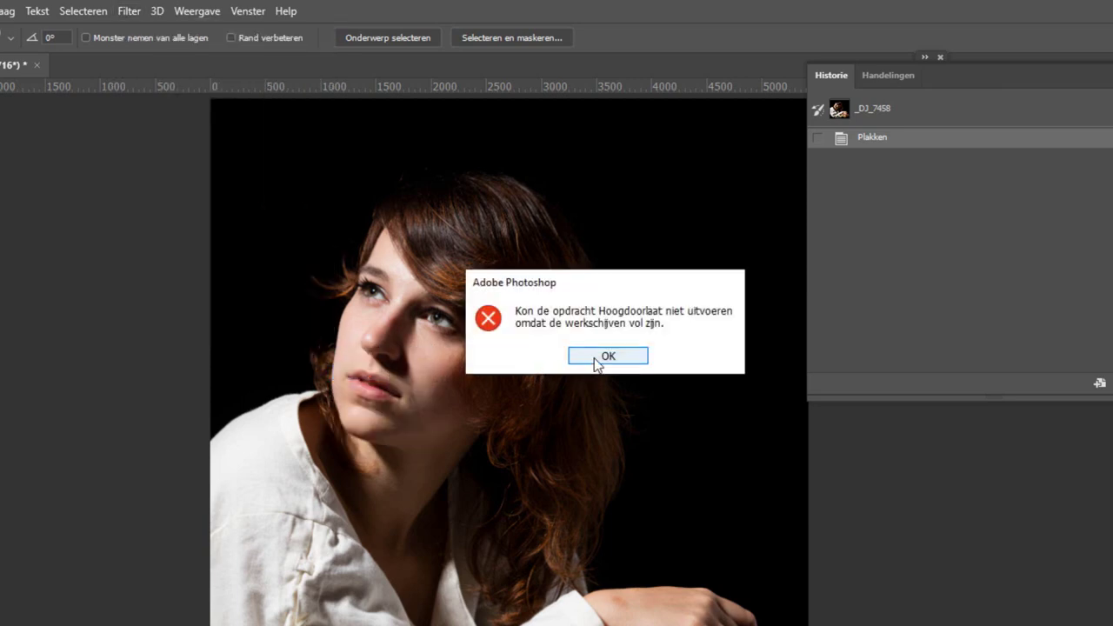
left_click(595, 356)
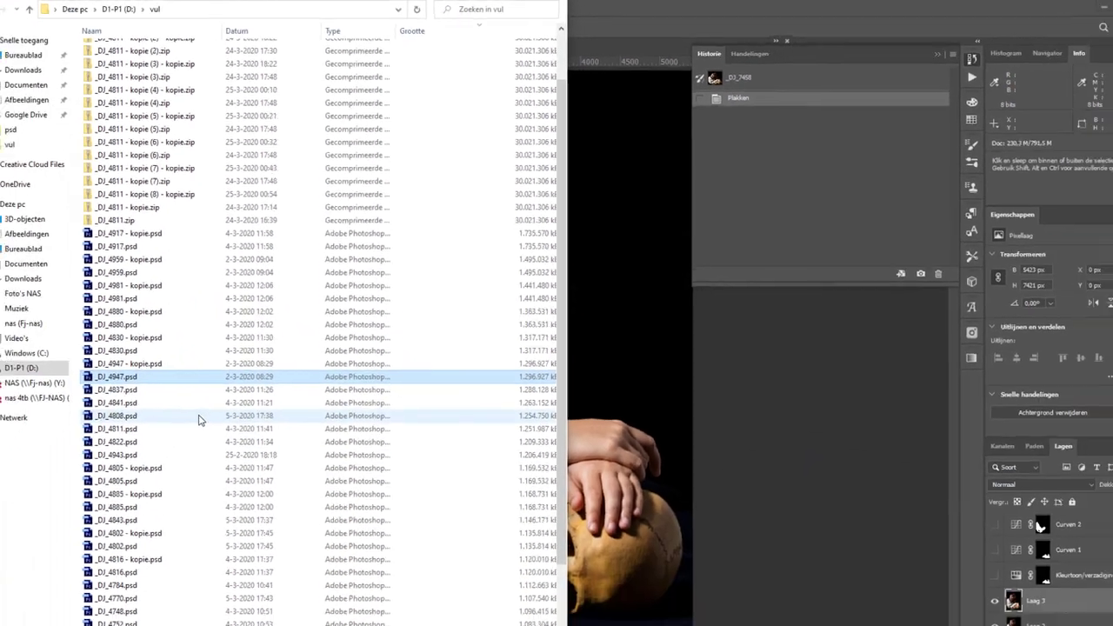
Delete _DJ_4947.psd and empty the Prullenbak, leaving D: with 5,15 GB free
key("Delete")
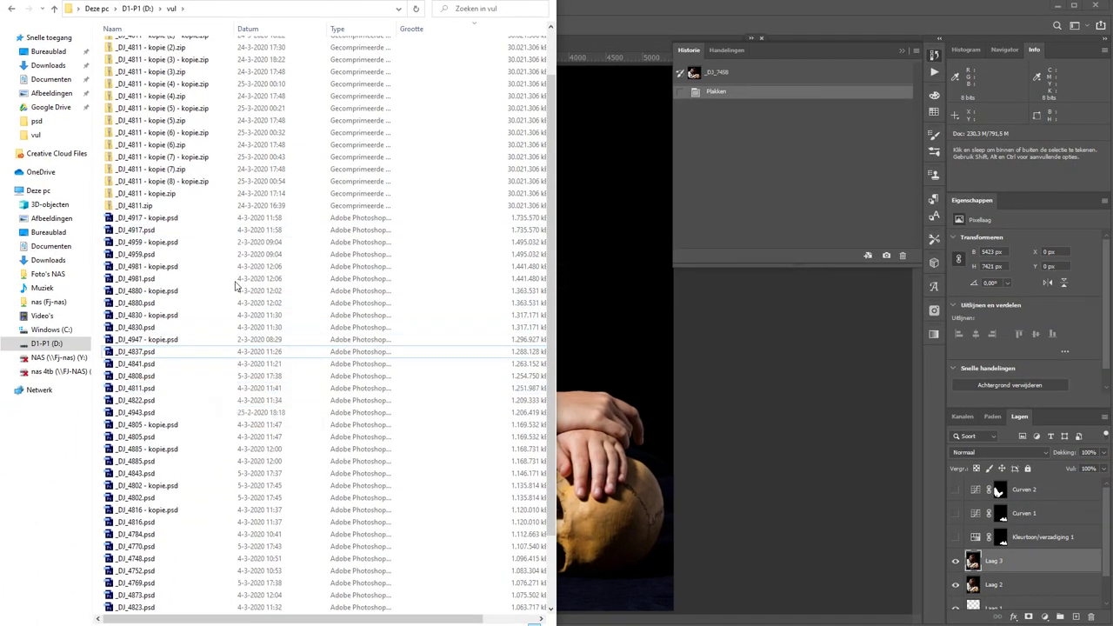
left_click(61, 233)
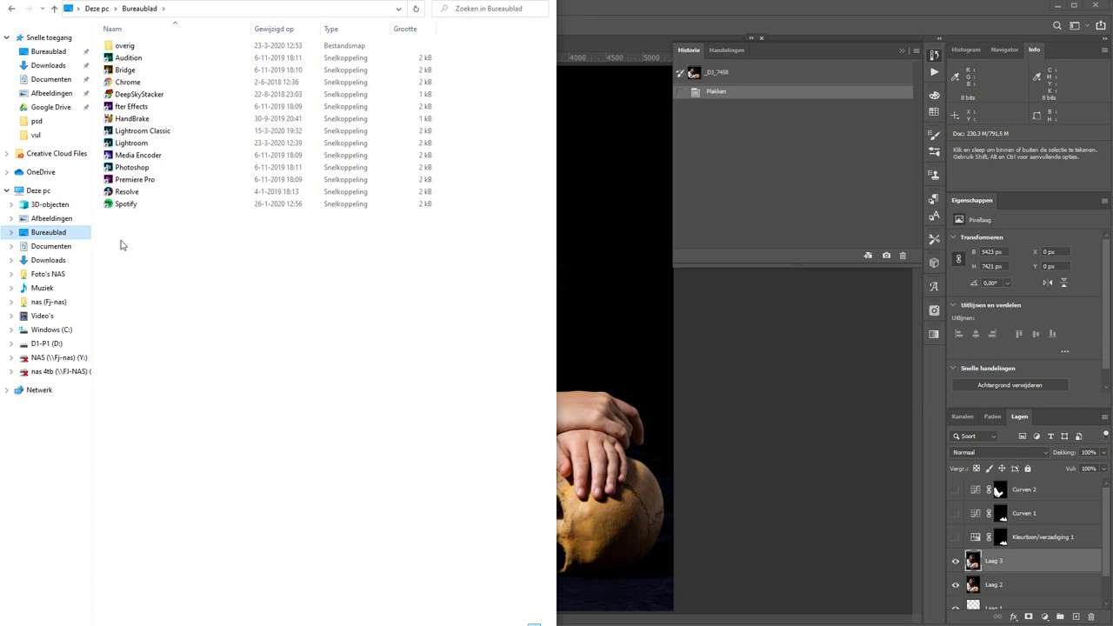
left_click(1054, 7)
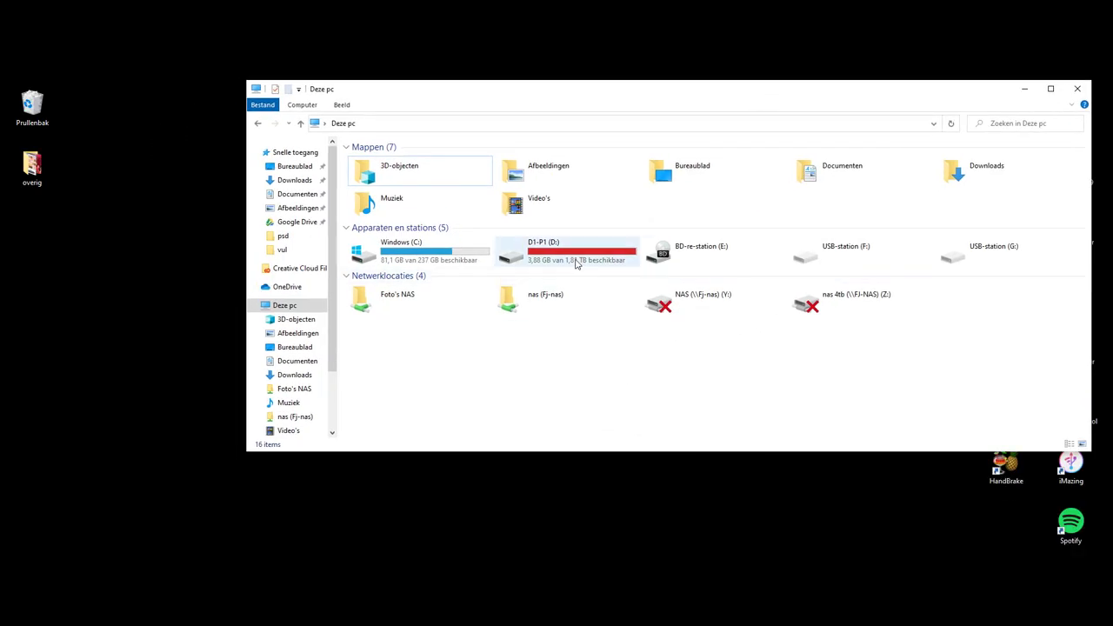
left_click(576, 263)
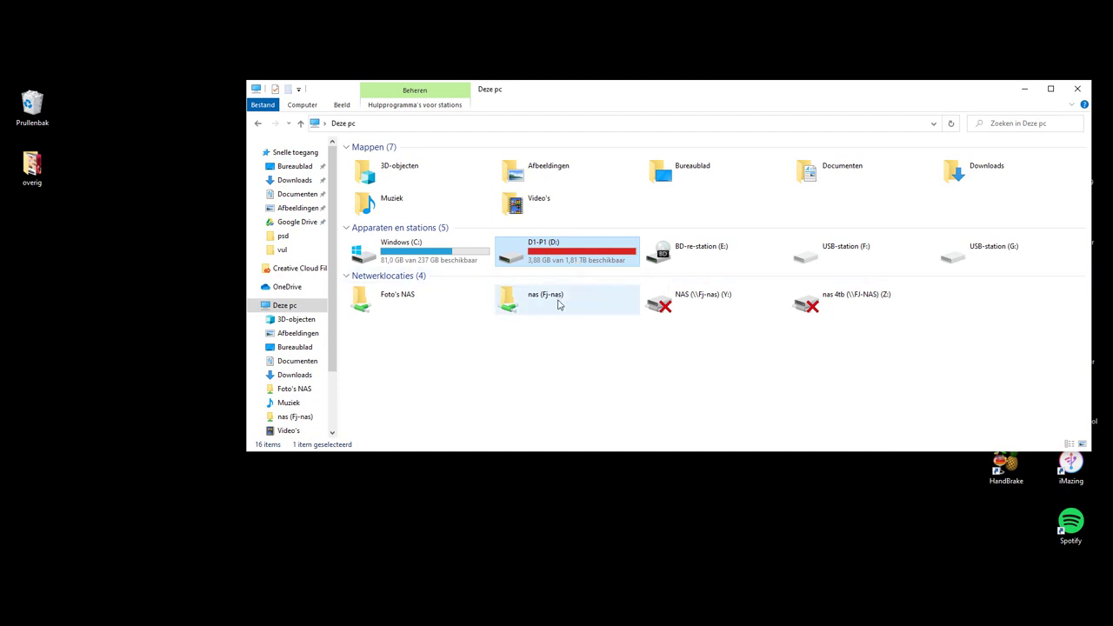
right_click(47, 106)
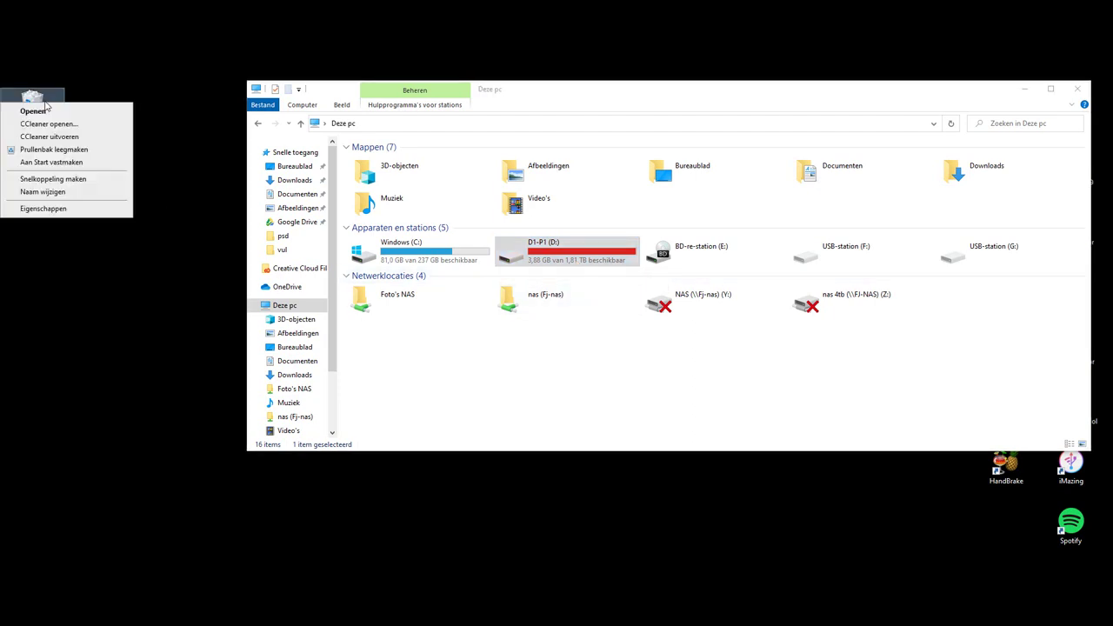
left_click(54, 151)
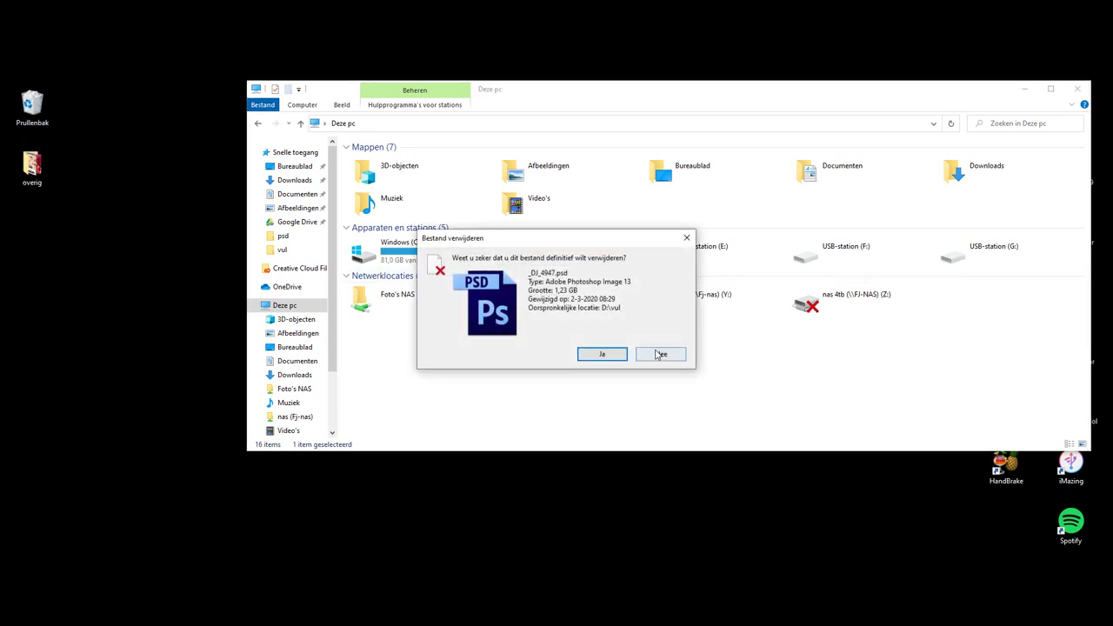
left_click(617, 359)
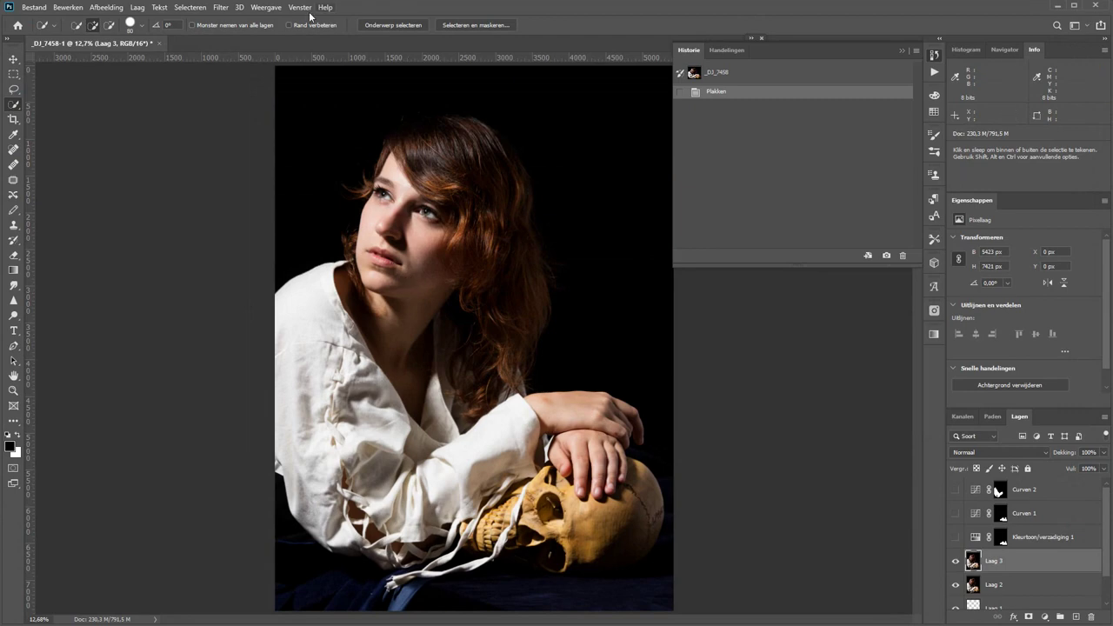
Retry Hoogdoorlaat and dismiss the still-full scratch disk error
left_click(221, 8)
mouse_move(260, 238)
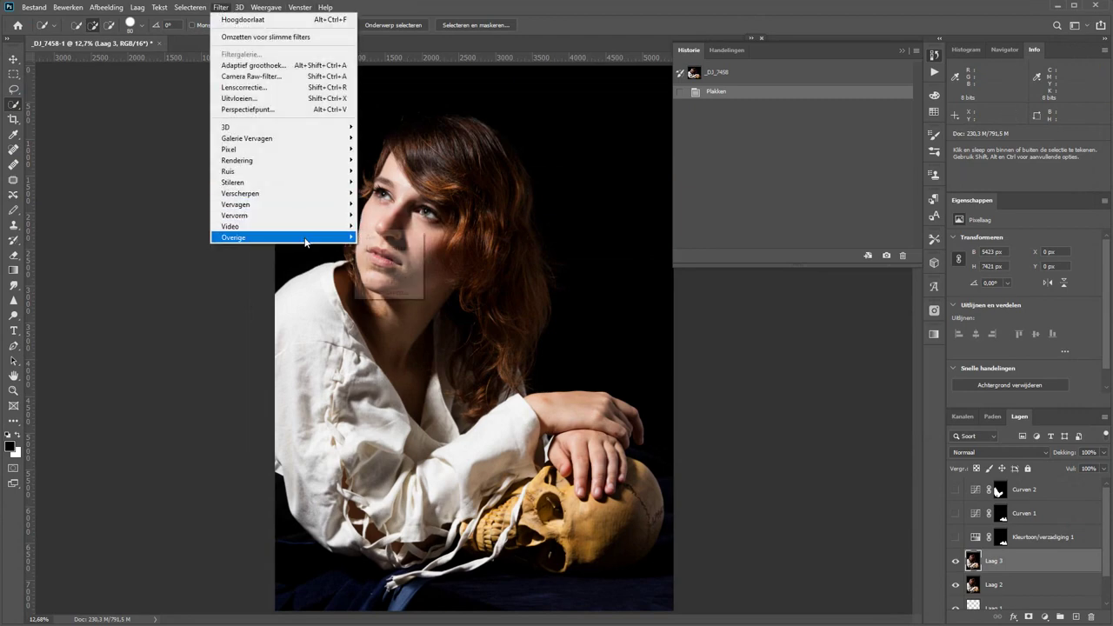
left_click(380, 249)
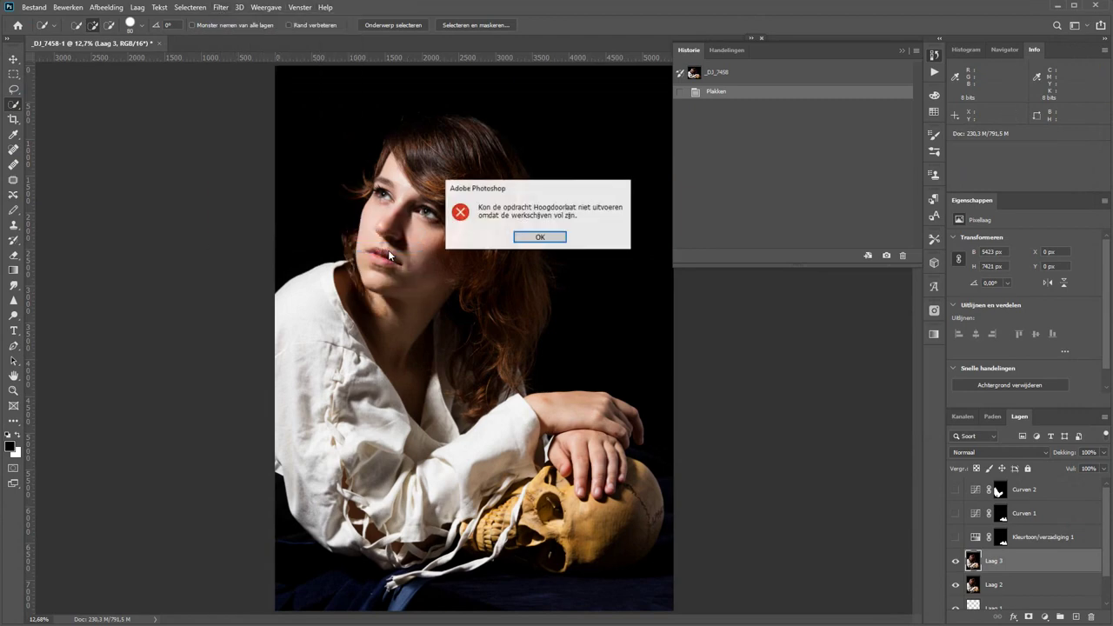
left_click(532, 238)
Permanently delete eight PSDs (_DJ_4959 - kopie.psd to _DJ_4830.psd) from vul, freeing D: to 16,8 GB
left_click(178, 587)
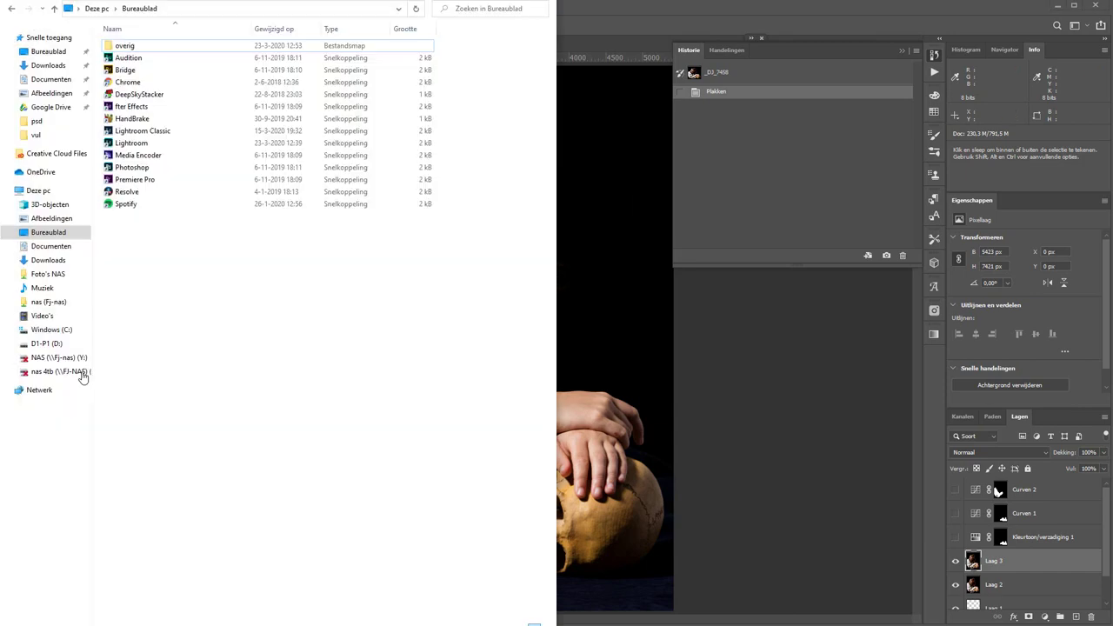
double_click(122, 313)
left_click(148, 301)
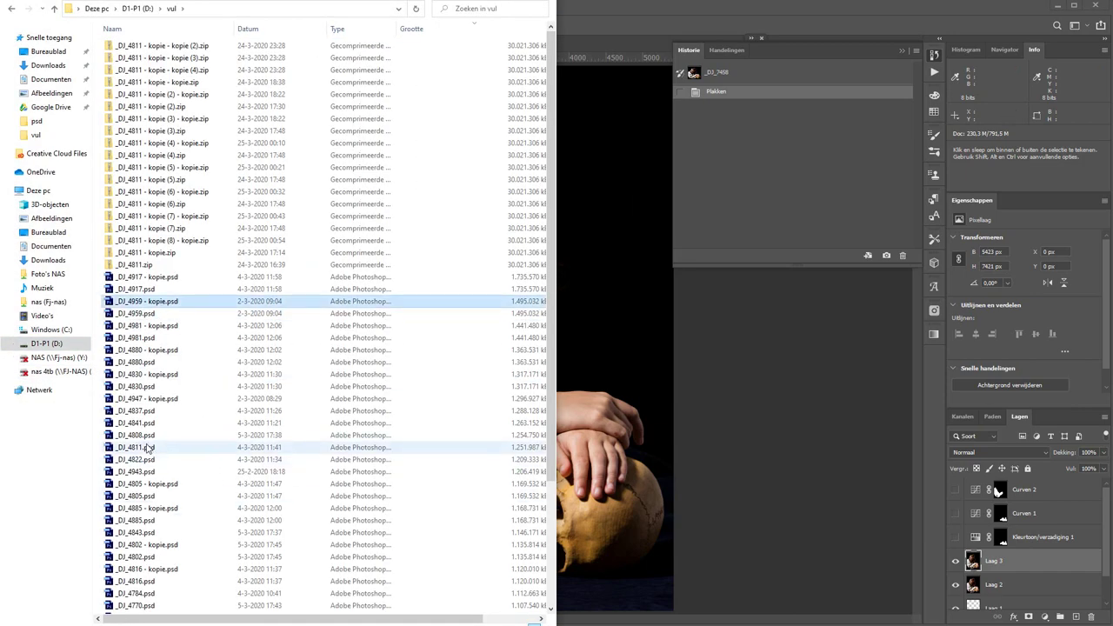
left_click(143, 386, "shift")
key("shift+Delete")
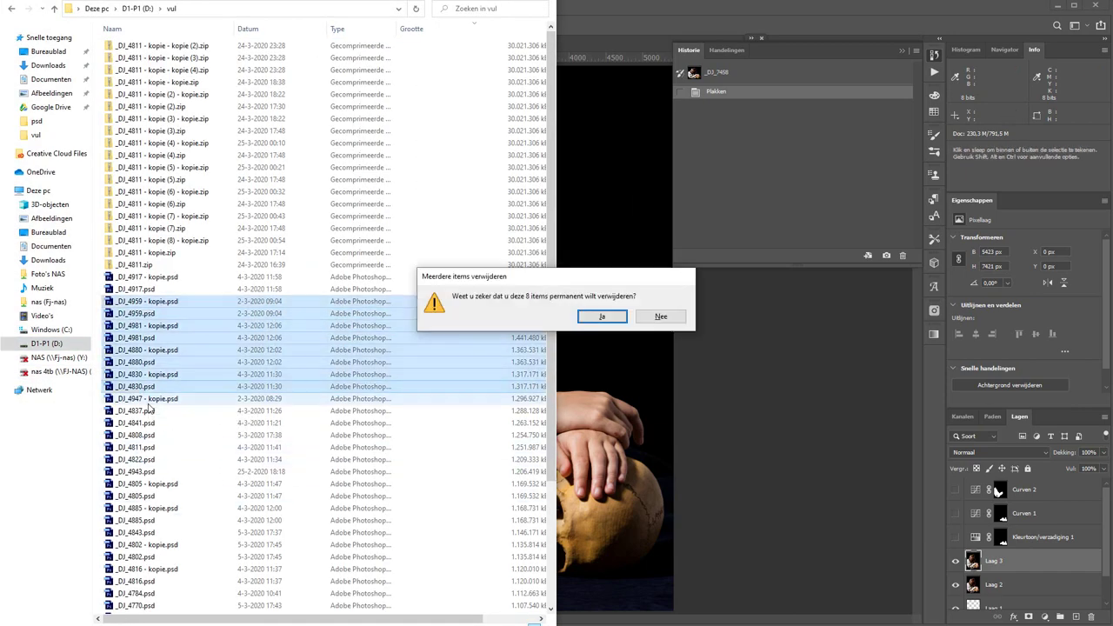
key("Return")
left_click(243, 623)
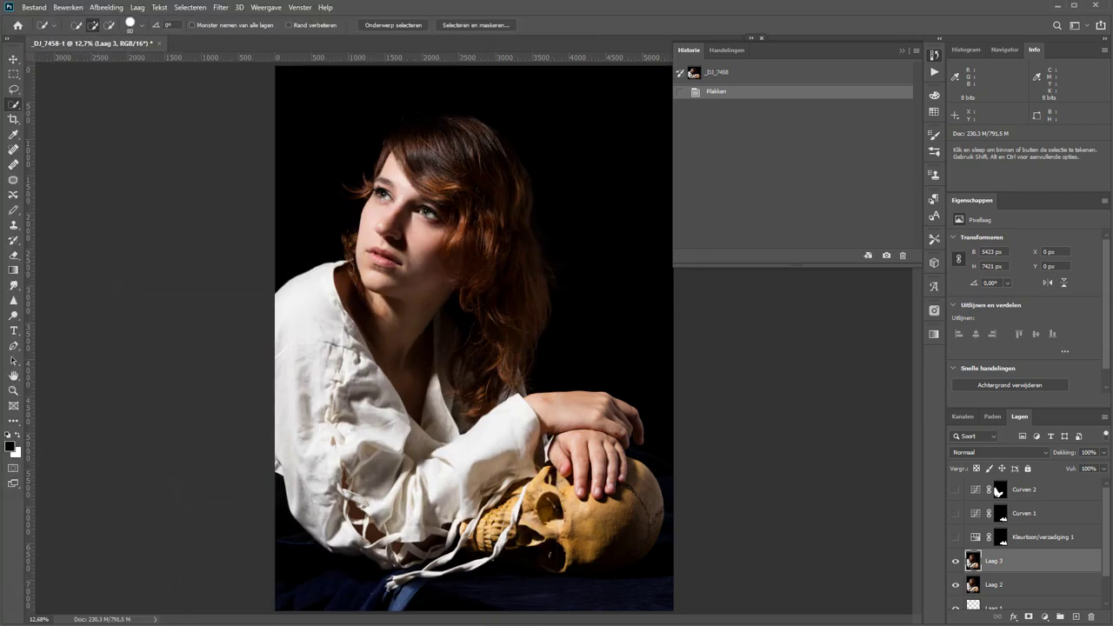
left_click(276, 596)
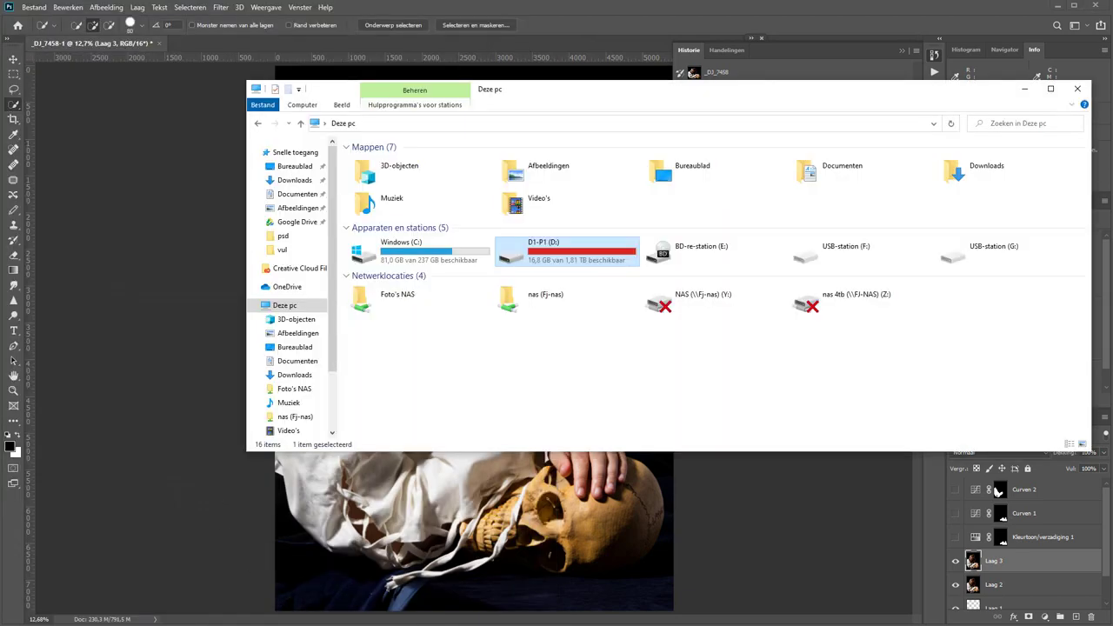
Apply the Hoogdoorlaat filter at 1,2 pixels radius to Laag 3
left_click(404, 9)
left_click(221, 8)
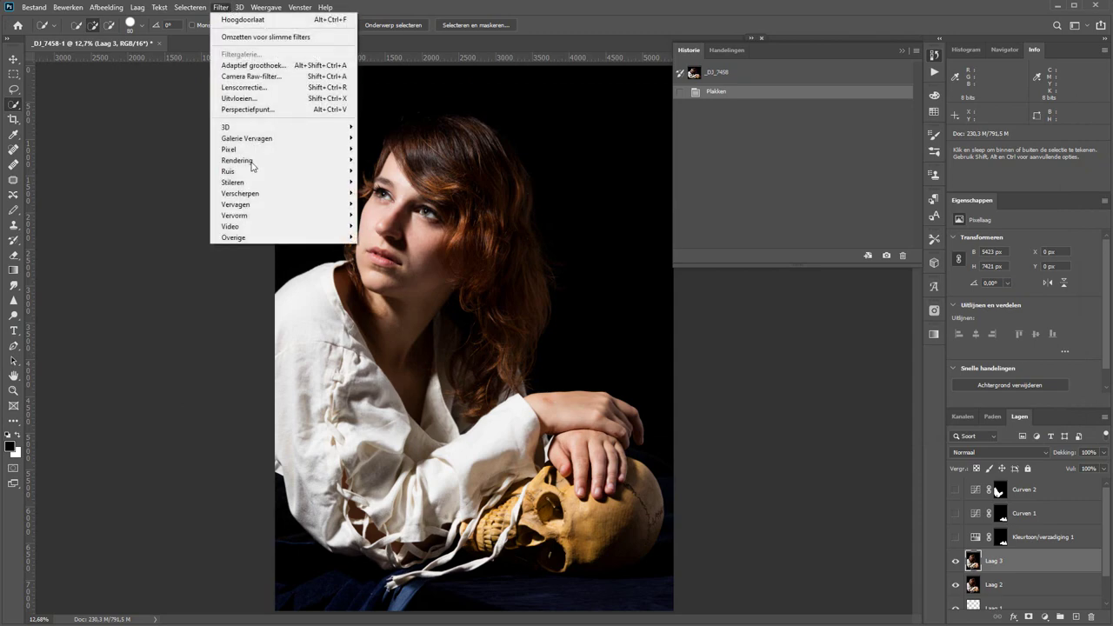
mouse_move(233, 237)
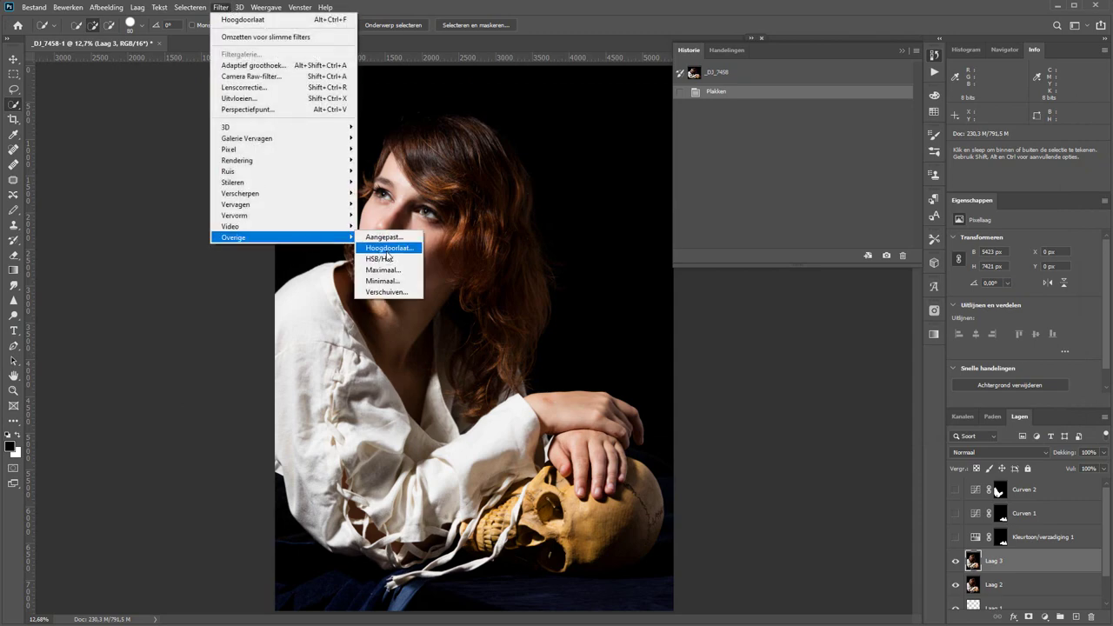
left_click(388, 248)
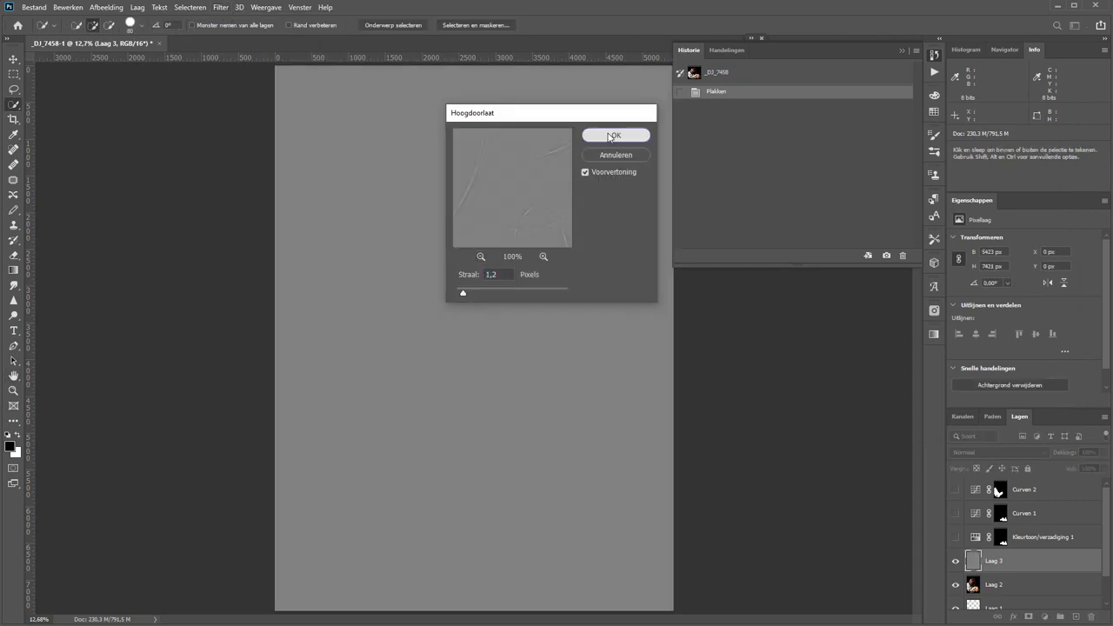
left_click(612, 135)
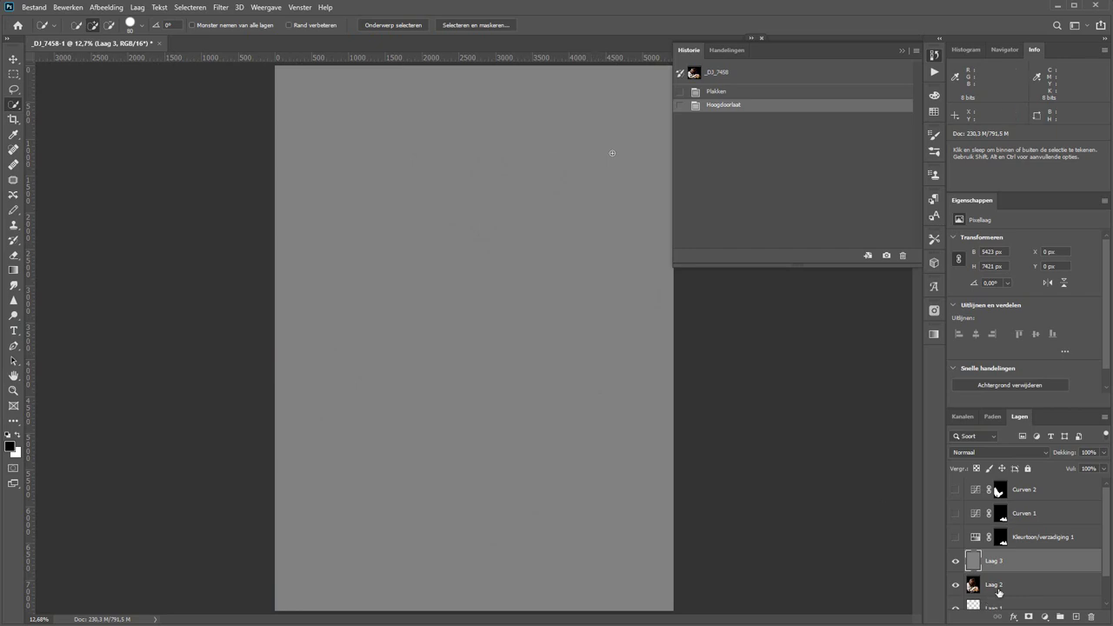
Change Laag 3's blend mode to Lineair licht
left_click(998, 453)
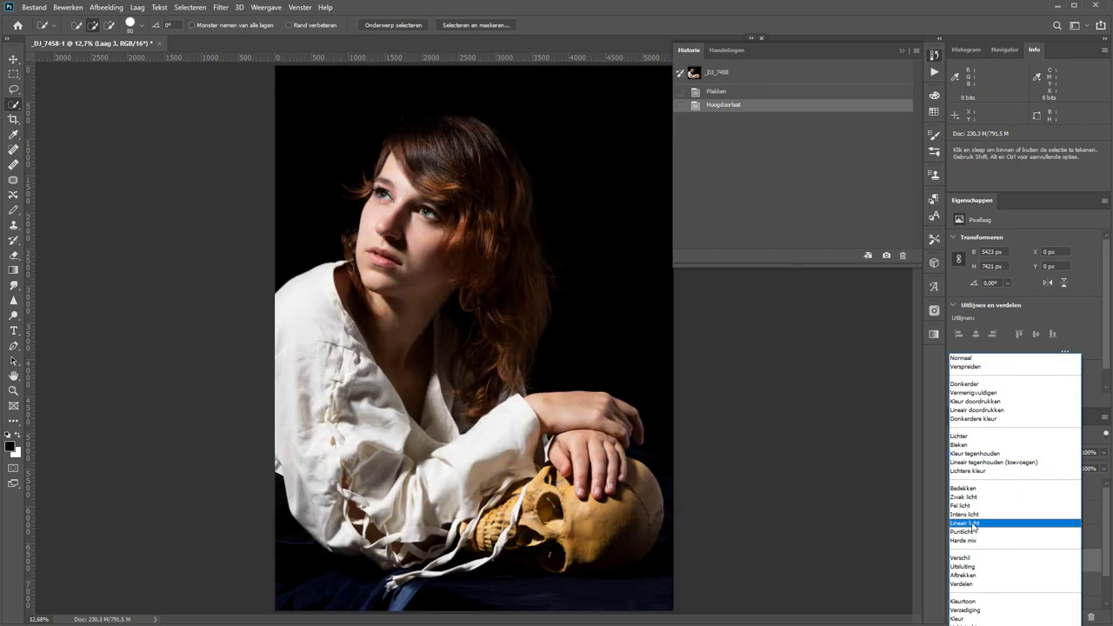
left_click(972, 523)
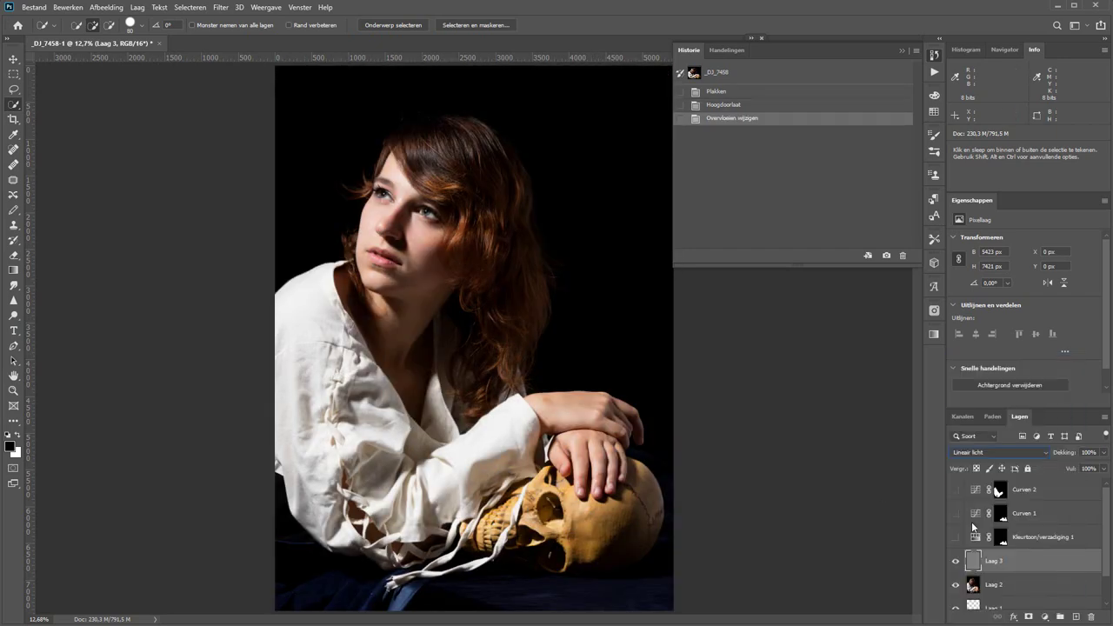